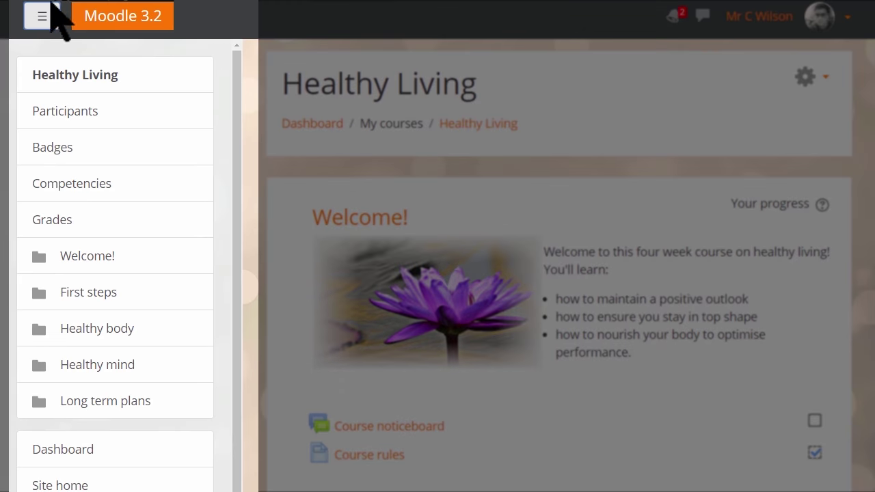
# Toggle the navigation drawer and turn editing on for the Healthy Living course
pyautogui.click(43, 16)
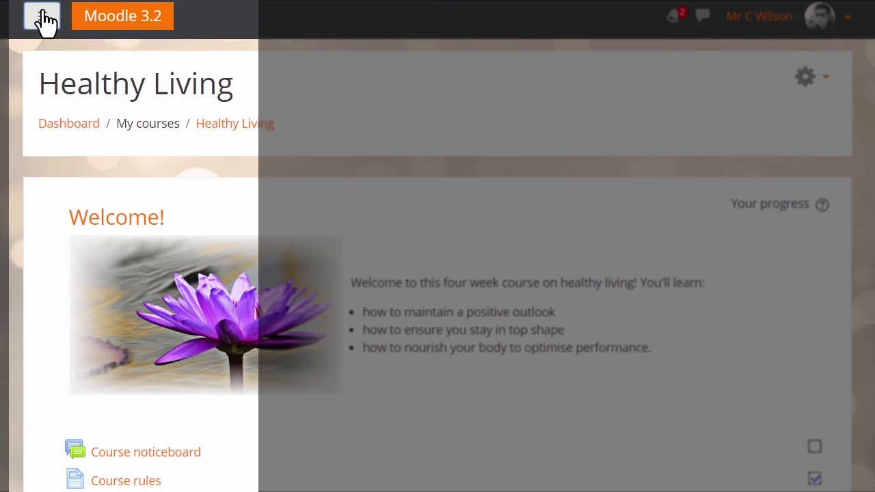
pyautogui.click(42, 16)
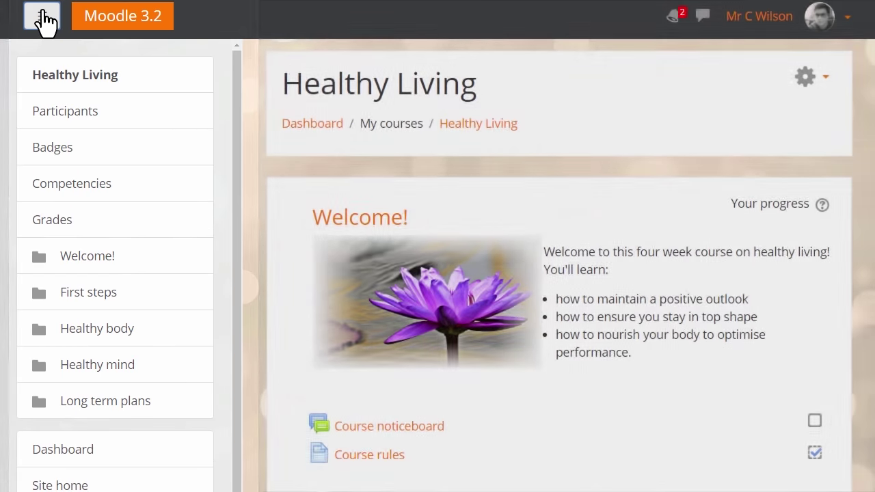
pyautogui.click(826, 79)
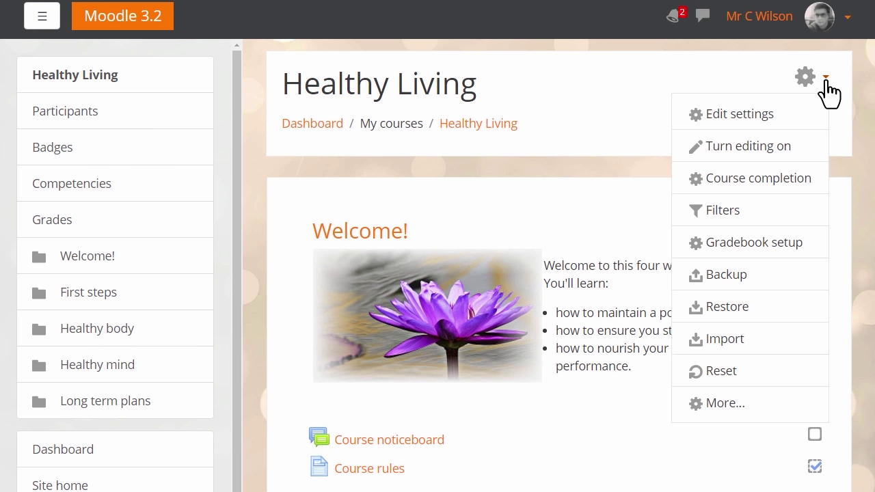
pyautogui.click(801, 151)
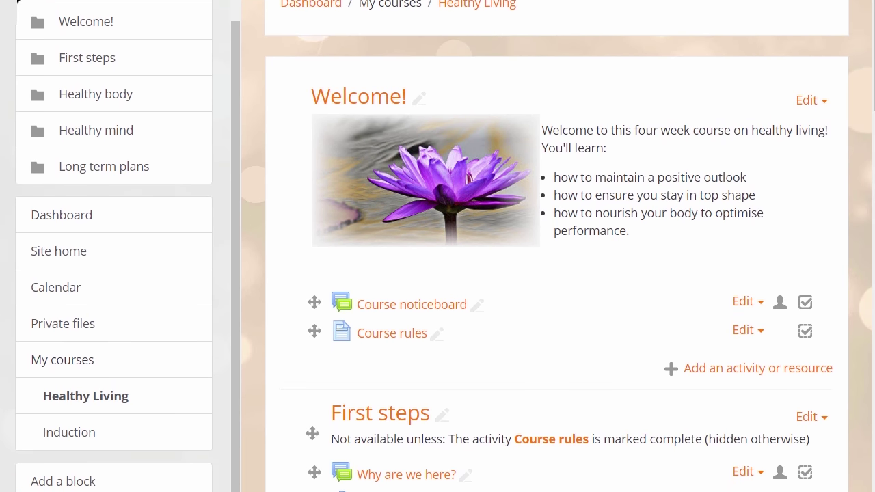
# Try adding a block, then bring up the full Course administration page
pyautogui.click(87, 484)
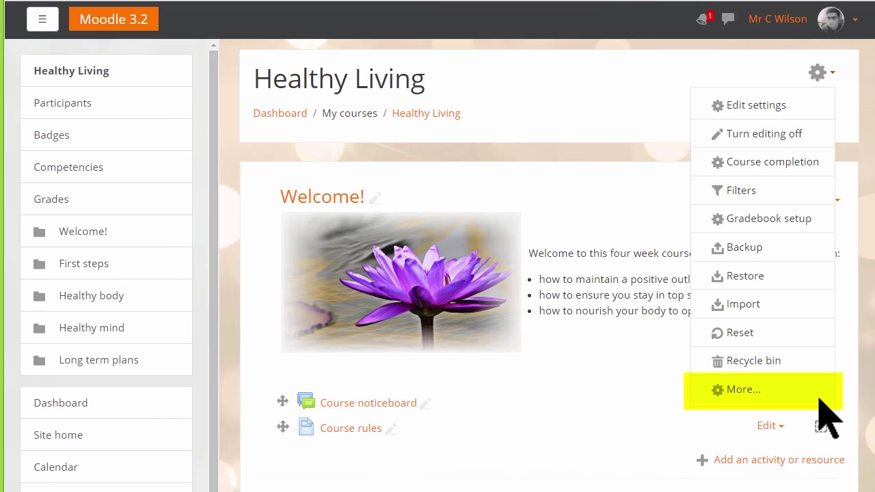
pyautogui.click(819, 404)
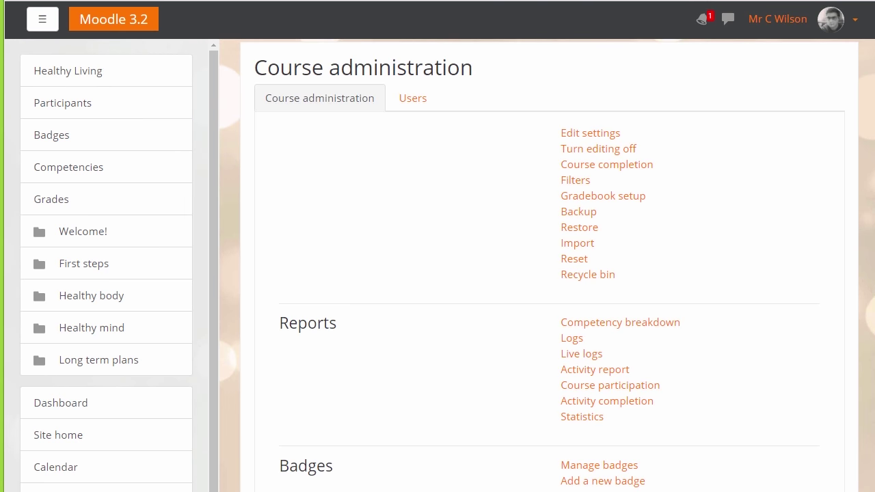
pyautogui.scroll(-1, 547, 265)
pyautogui.scroll(3, 547, 265)
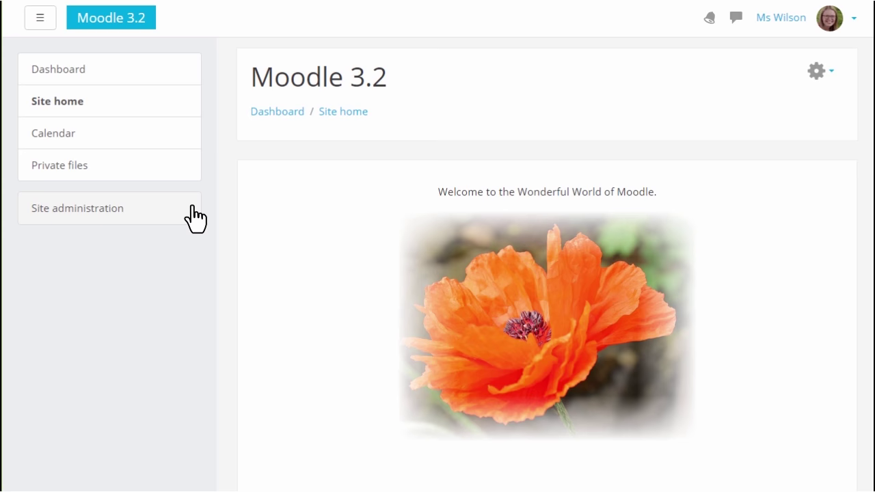
# In Appearance > Boost theme settings, save the custom Raw SCSS for a dark navbar
pyautogui.click(192, 207)
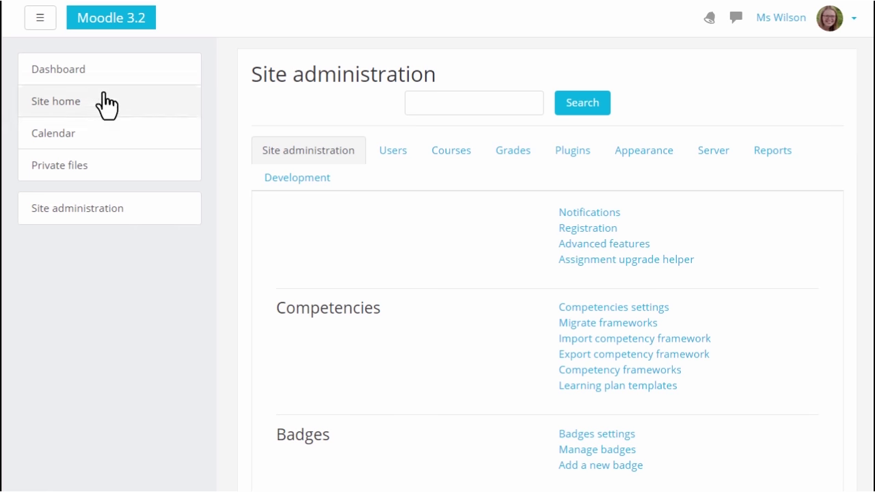
pyautogui.click(39, 26)
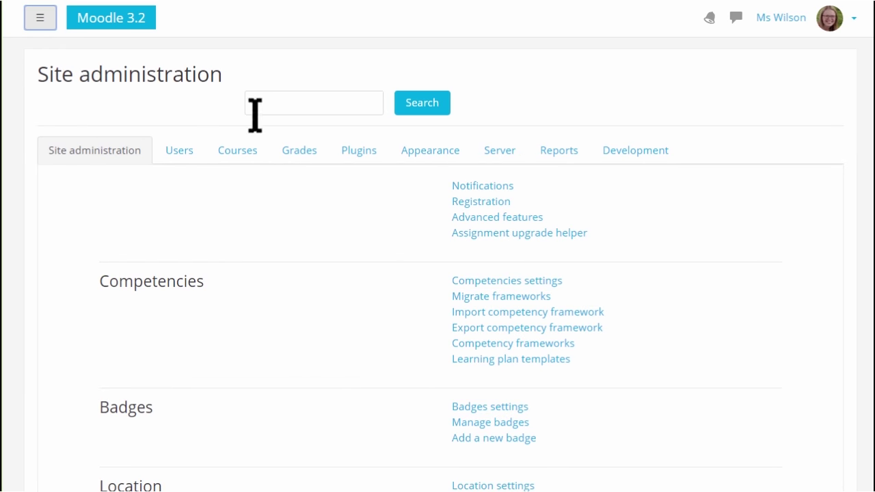
pyautogui.click(430, 151)
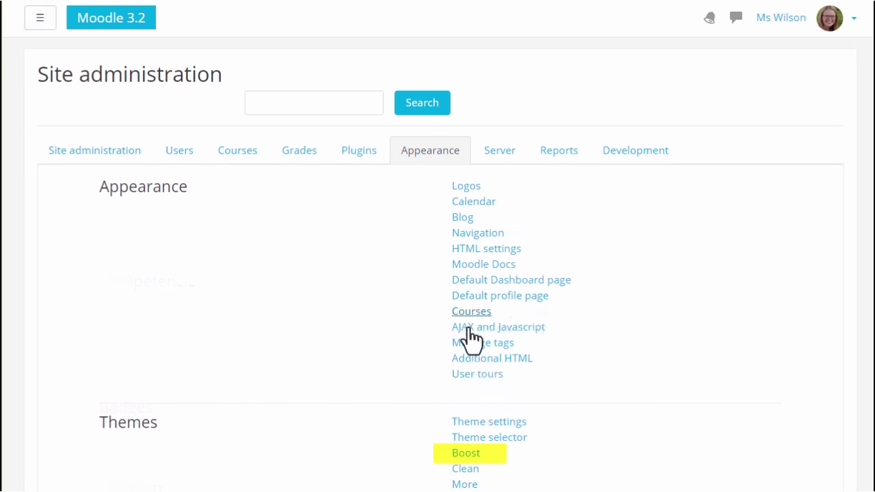
pyautogui.click(482, 452)
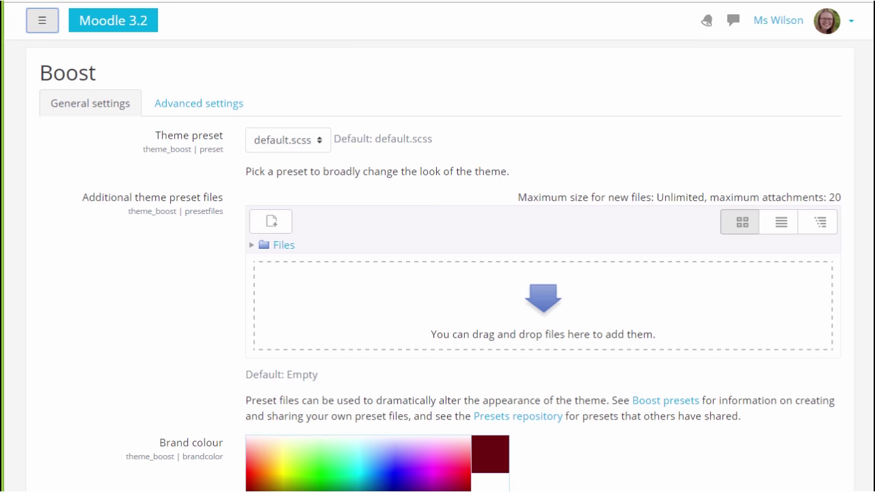
pyautogui.scroll(-3, 323, 452)
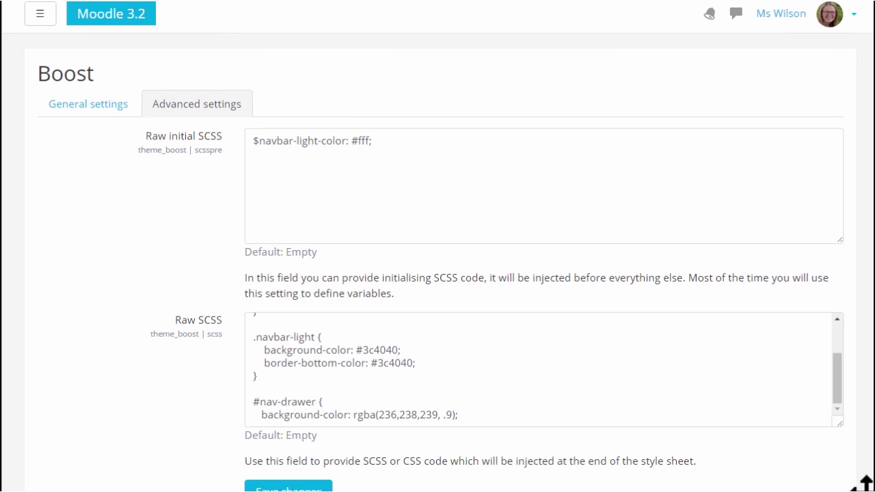
pyautogui.click(288, 458)
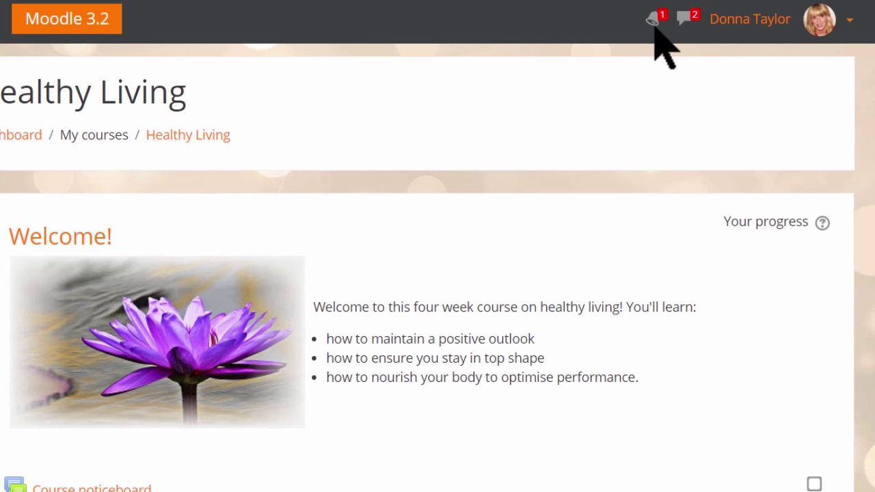
# Check the badge notification and notification preferences, then show the recent messages list
pyautogui.click(654, 24)
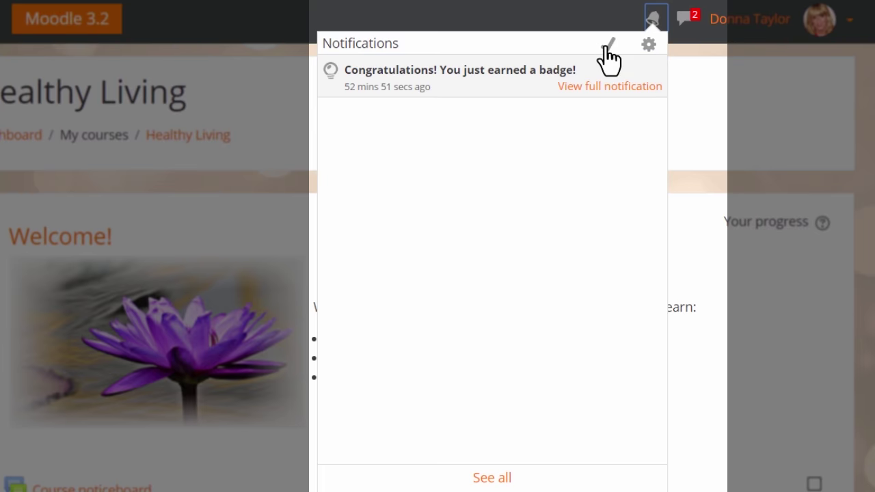
pyautogui.click(649, 45)
pyautogui.click(699, 26)
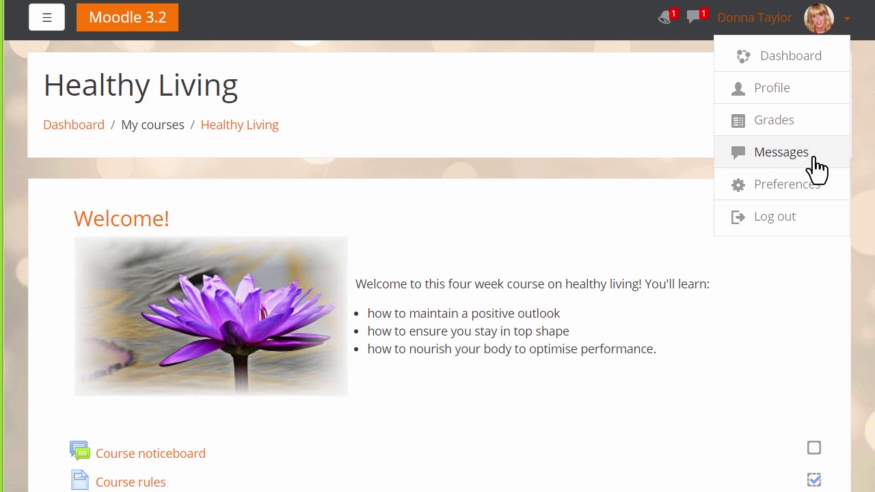
# Start a new message and search contacts for 'Heal'
pyautogui.click(866, 114)
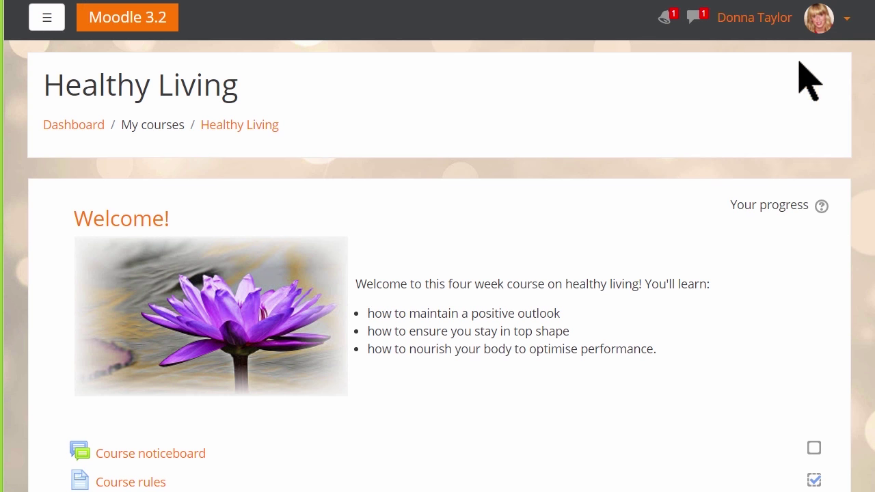
pyautogui.click(697, 26)
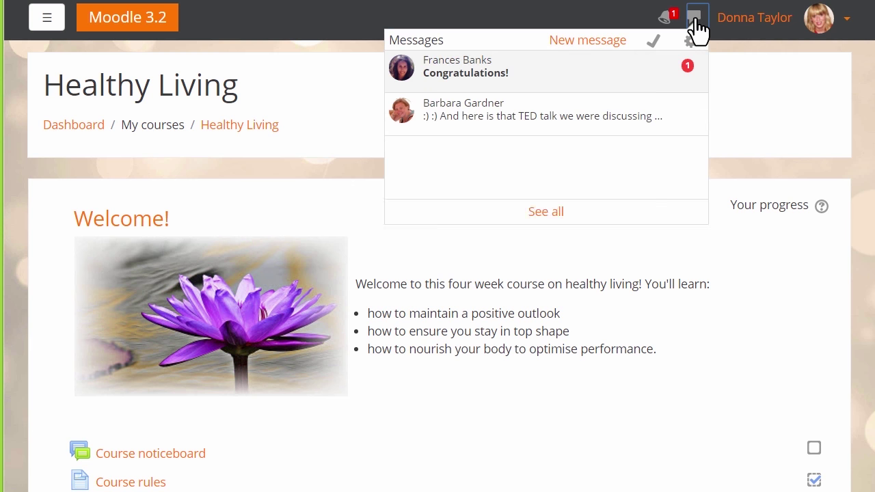
pyautogui.click(598, 43)
pyautogui.click(195, 130)
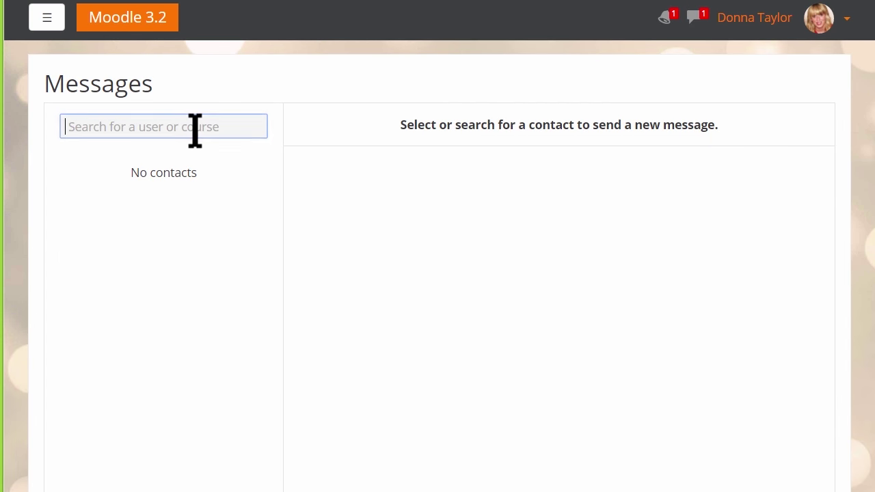
pyautogui.write('Healthy')
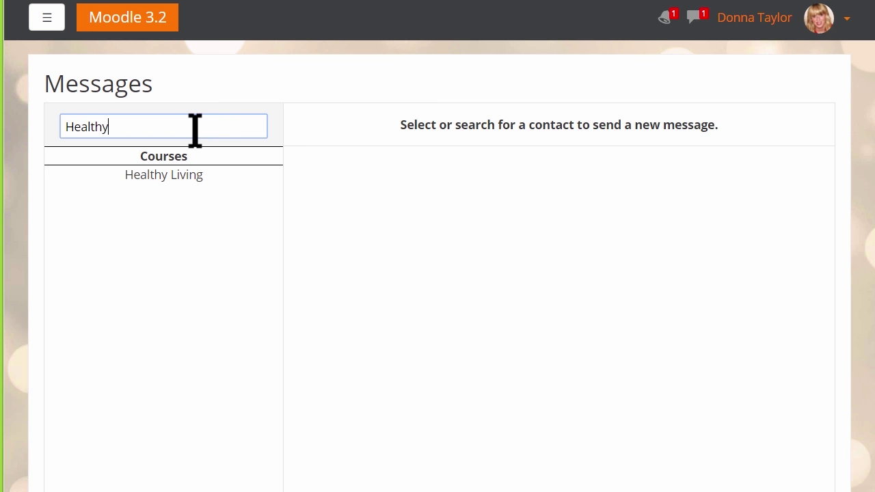
# Message the first Healthy Living member with 'Hello!' and view the conversation
pyautogui.click(182, 175)
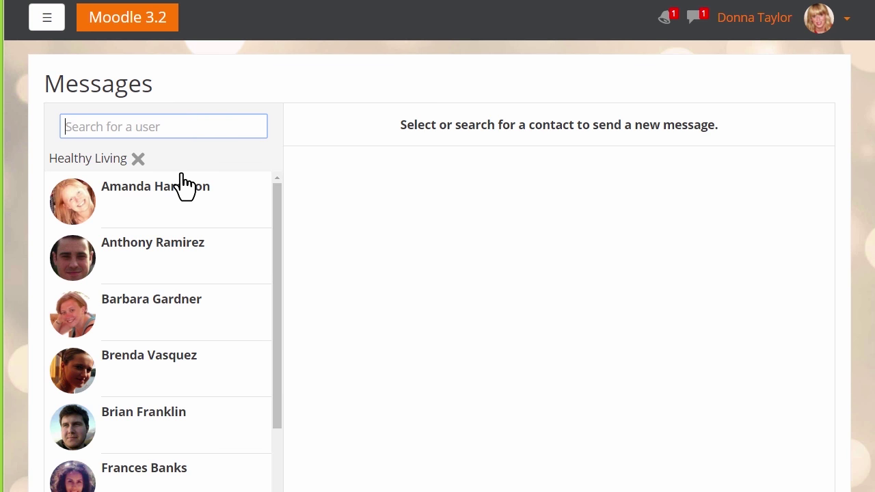
pyautogui.click(180, 189)
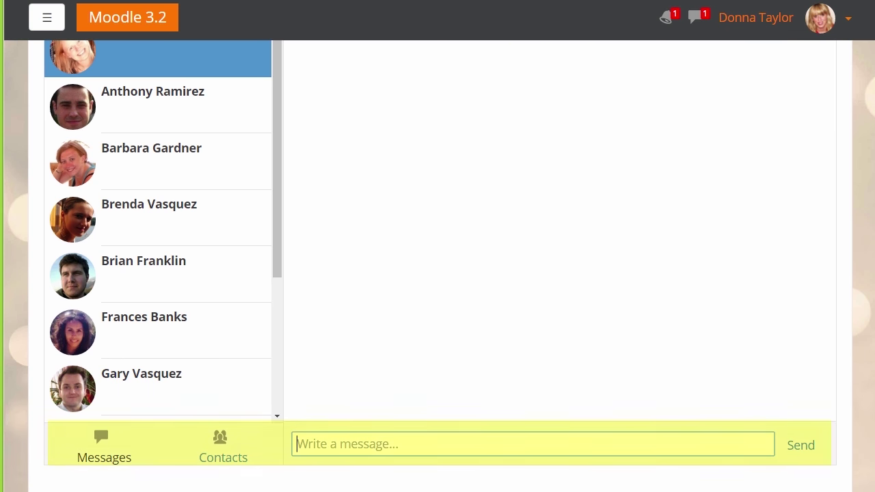
pyautogui.write('Hello!')
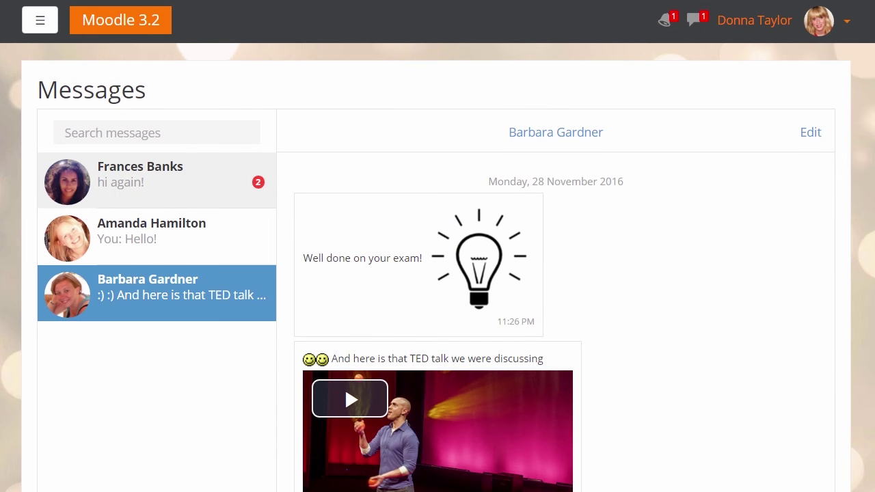
pyautogui.scroll(-3, 345, 375)
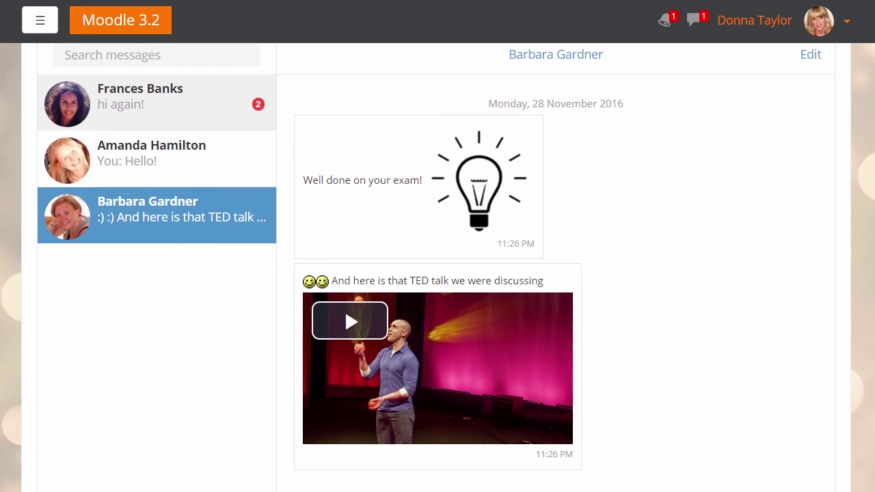
pyautogui.scroll(-2, 344, 291)
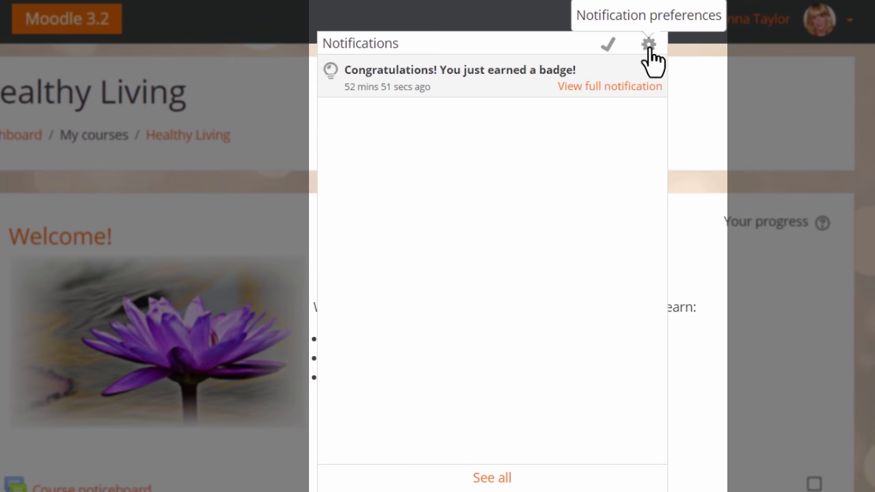
pyautogui.click(648, 45)
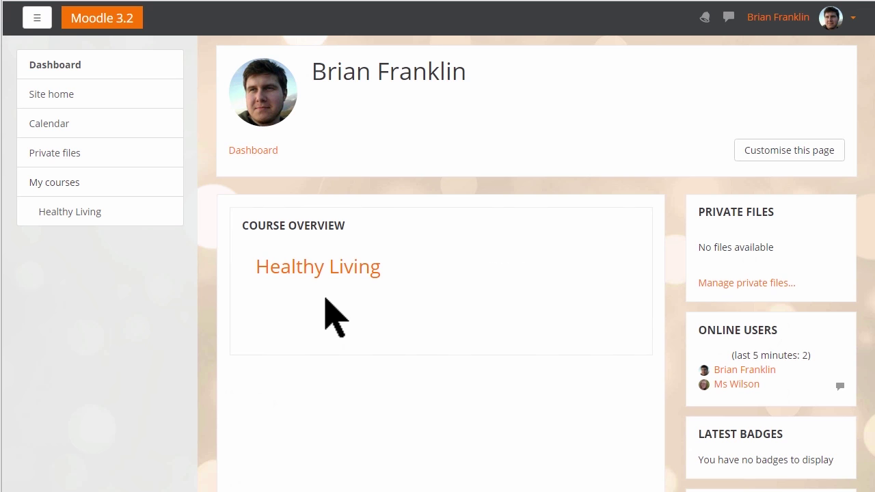
# Step through the Healthy Living course tour, then begin a new user tour
pyautogui.click(329, 276)
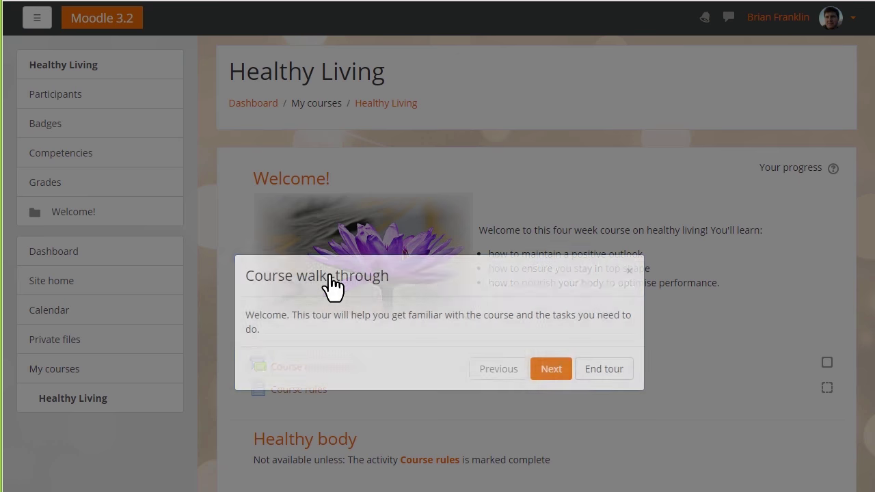
pyautogui.click(549, 370)
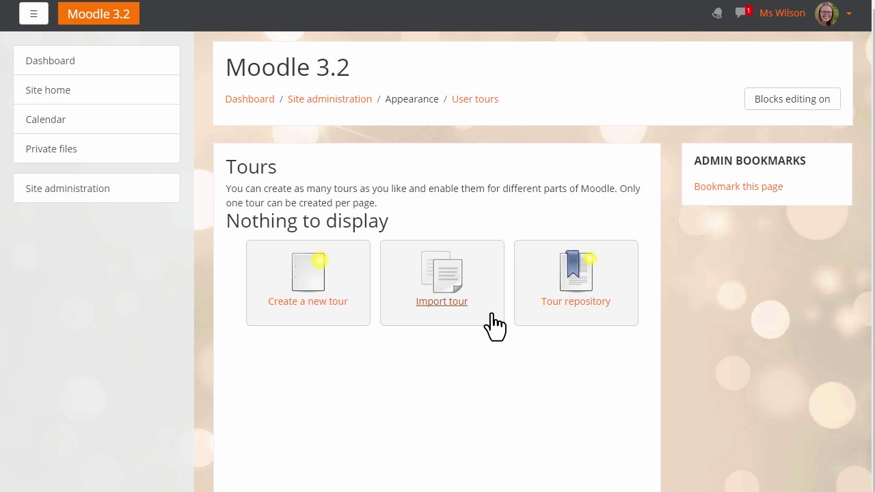
pyautogui.click(340, 311)
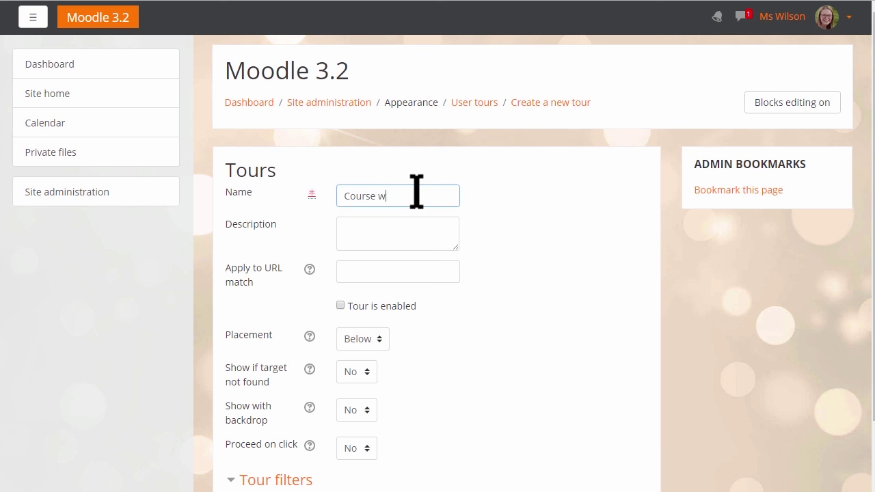
# Name the tour 'Course walk-through', add its description and URL match /course/view.php?id=3
pyautogui.click(417, 195)
pyautogui.write('Course walk-through')
pyautogui.click(395, 225)
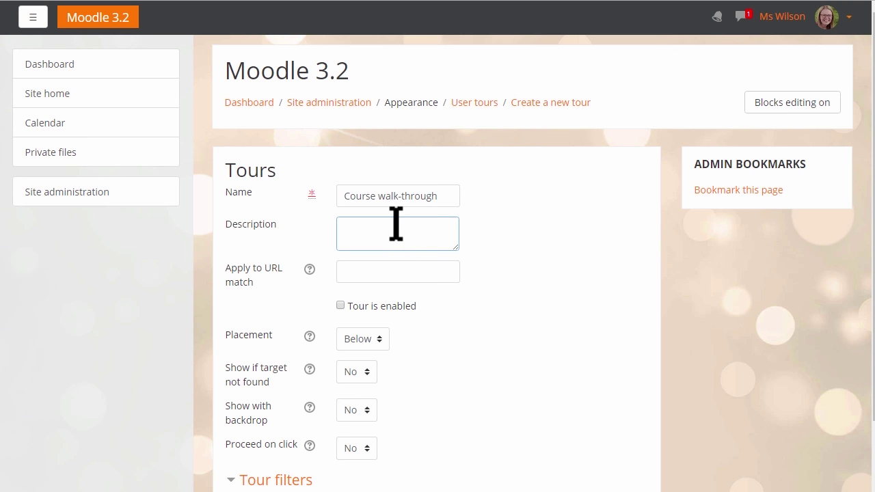
pyautogui.write('Finding your way around the Healthy Lving course.')
pyautogui.click(359, 273)
pyautogui.write('/course/view.php?id=3')
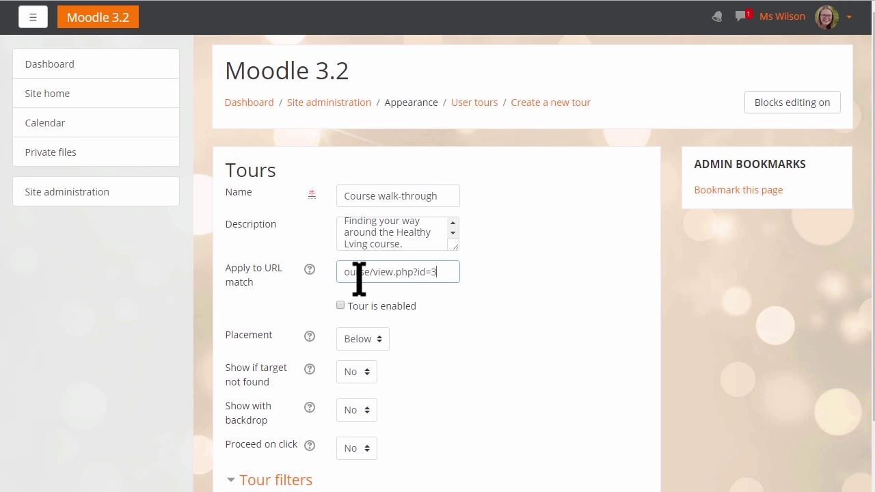
# Check the URL-match help, then restrict the tour to the Student role
pyautogui.click(310, 270)
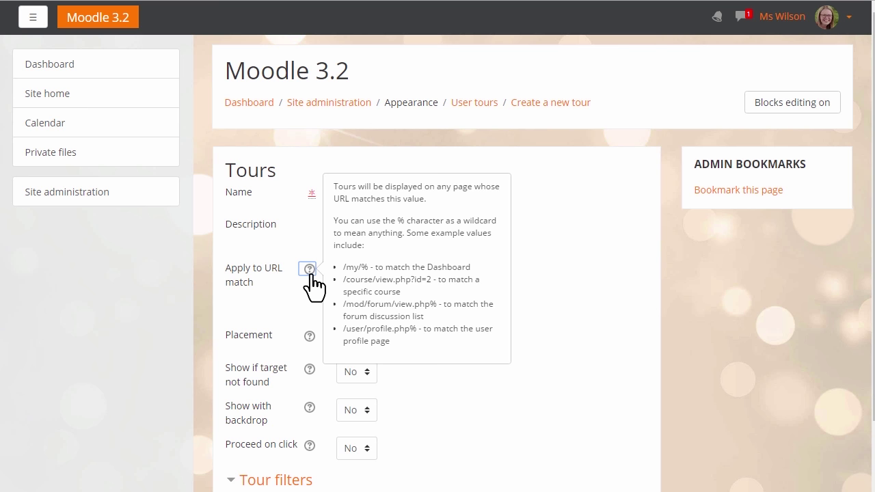
pyautogui.click(323, 295)
pyautogui.scroll(-1, 430, 415)
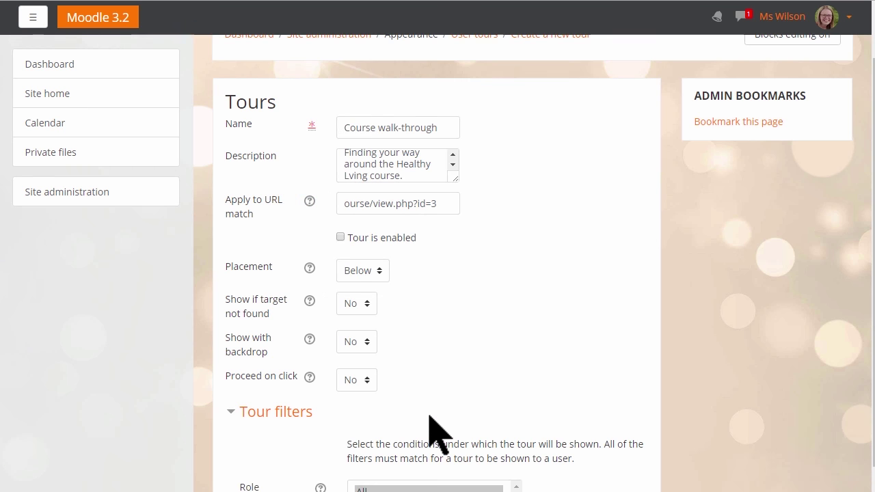
pyautogui.scroll(-4, 430, 418)
pyautogui.click(392, 385)
pyautogui.scroll(-1, 417, 410)
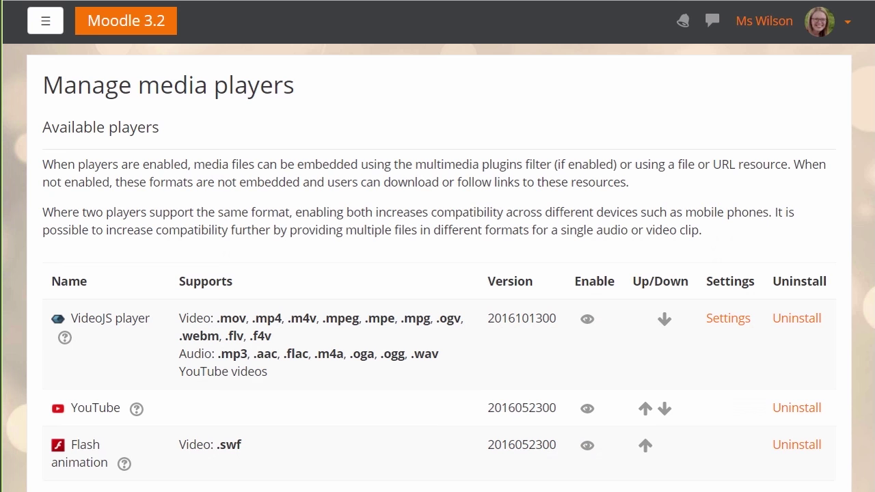
# Select the Video tab in Insert media after comparing the Audio options
pyautogui.scroll(-2, 437, 268)
pyautogui.scroll(-5, 437, 268)
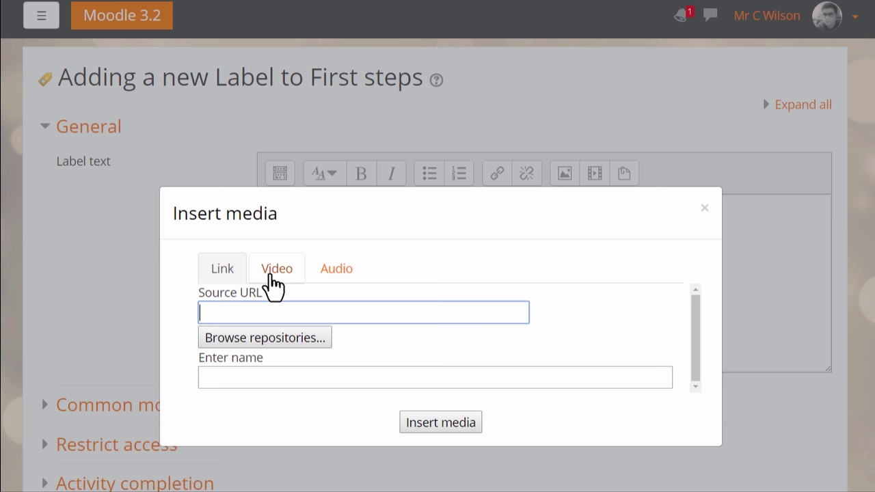
pyautogui.click(274, 284)
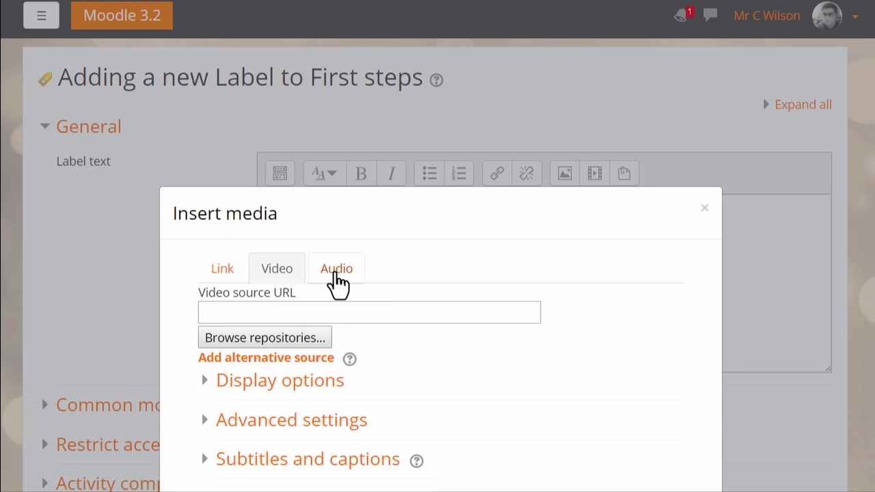
pyautogui.click(335, 282)
pyautogui.click(293, 281)
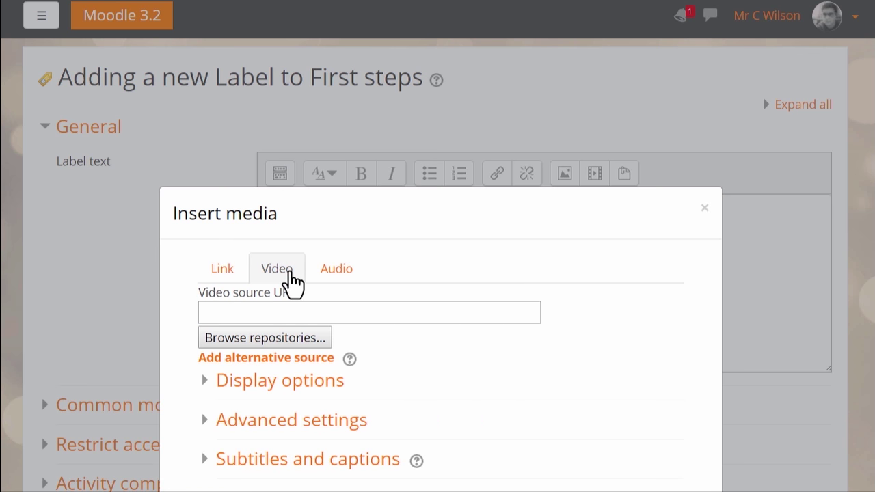
# Embed How to Relax.mp4 from the file picker and play it on the course page
pyautogui.click(297, 338)
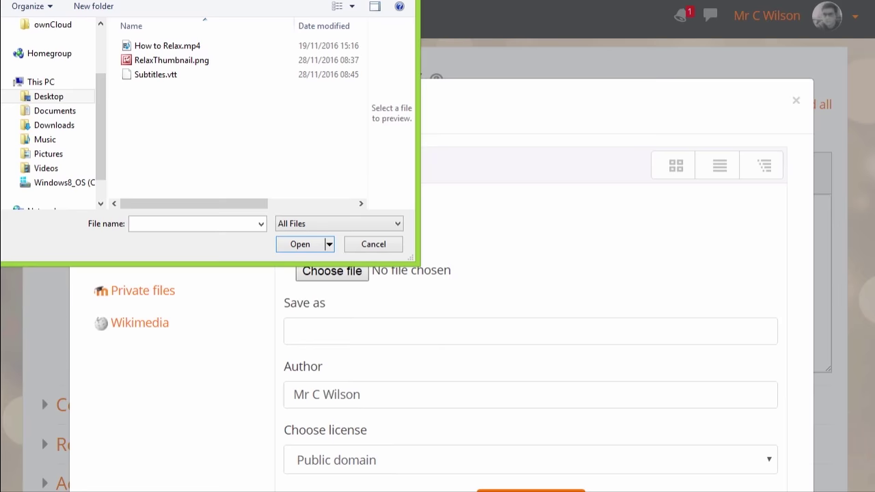
pyautogui.click(150, 41)
pyautogui.click(301, 244)
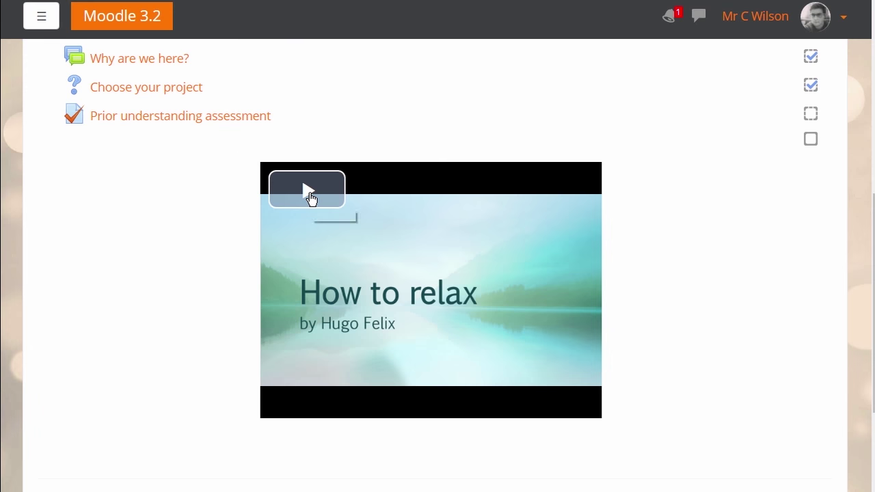
pyautogui.click(308, 191)
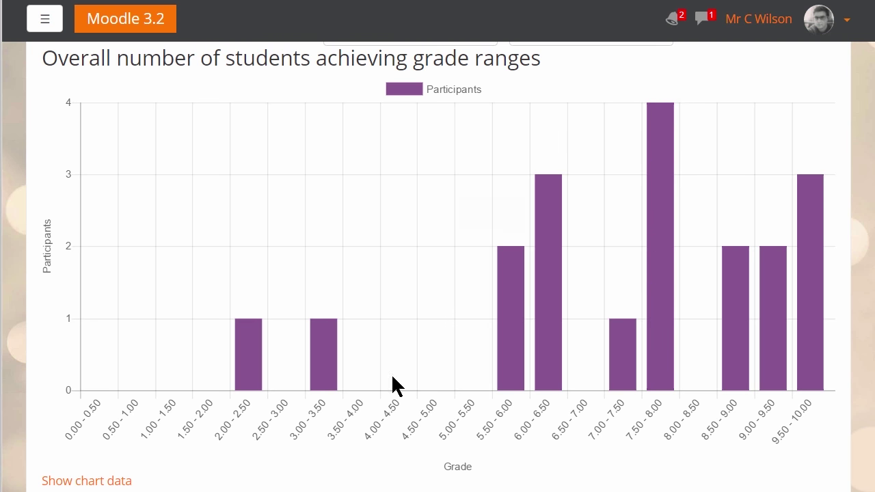
# Show the grade-range chart's data table and scroll down to the project-choice chart
pyautogui.click(108, 480)
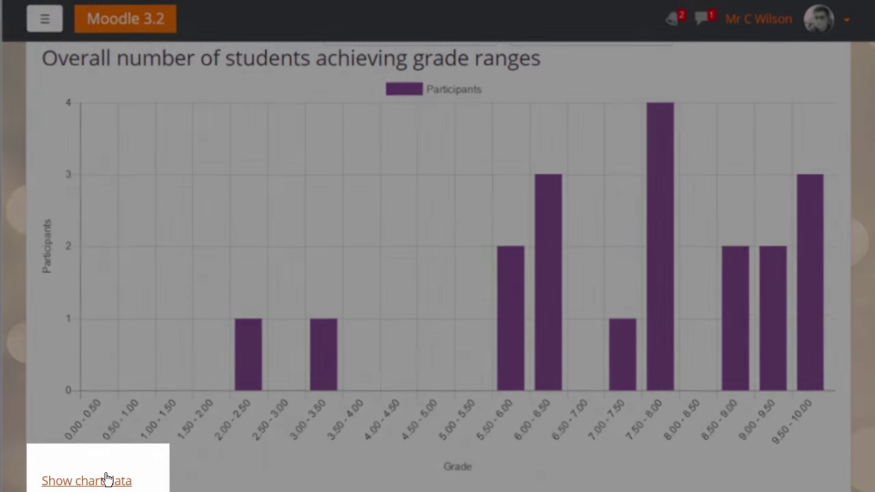
pyautogui.scroll(-10, 107, 481)
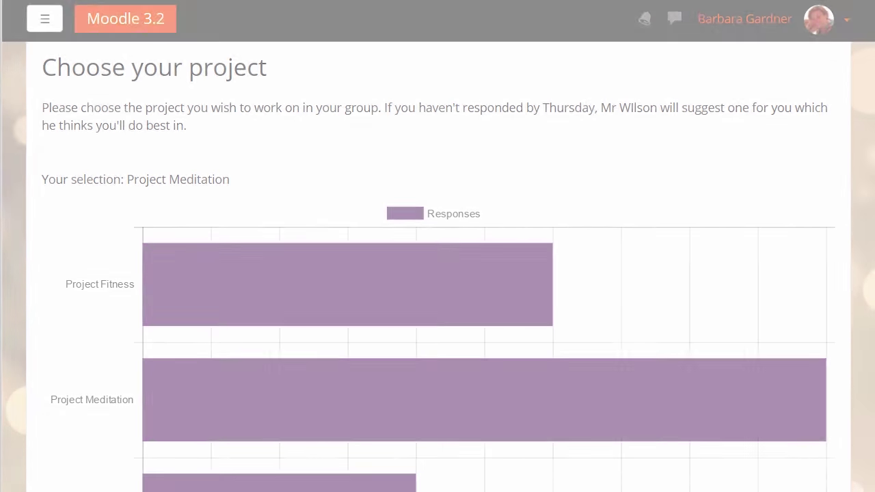
pyautogui.scroll(-3, 874, 281)
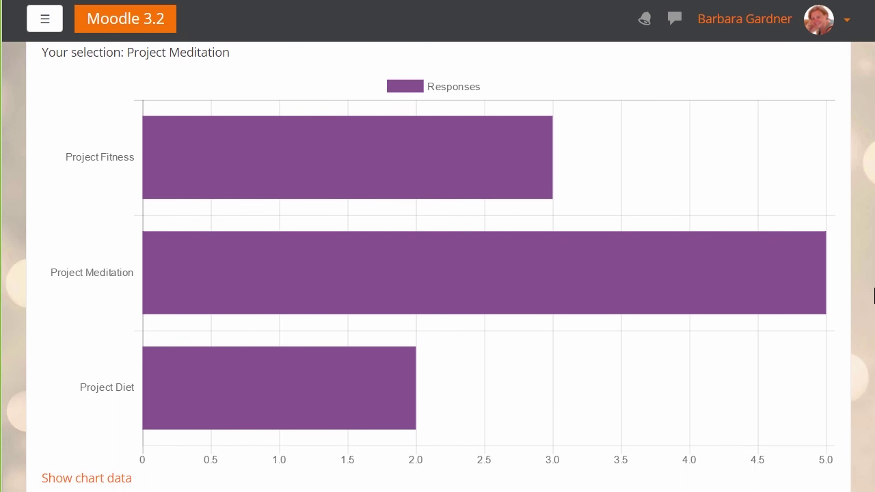
pyautogui.scroll(-1, 874, 291)
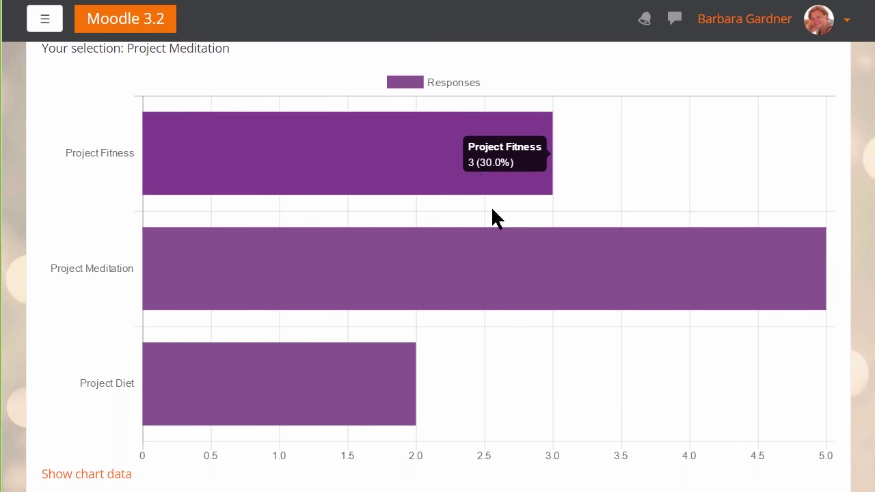
pyautogui.moveTo(502, 267)
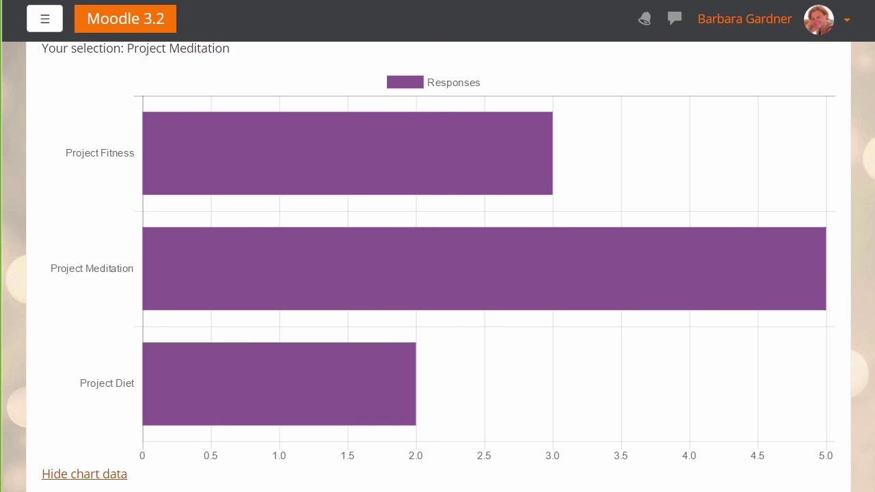
pyautogui.scroll(-3, 437, 266)
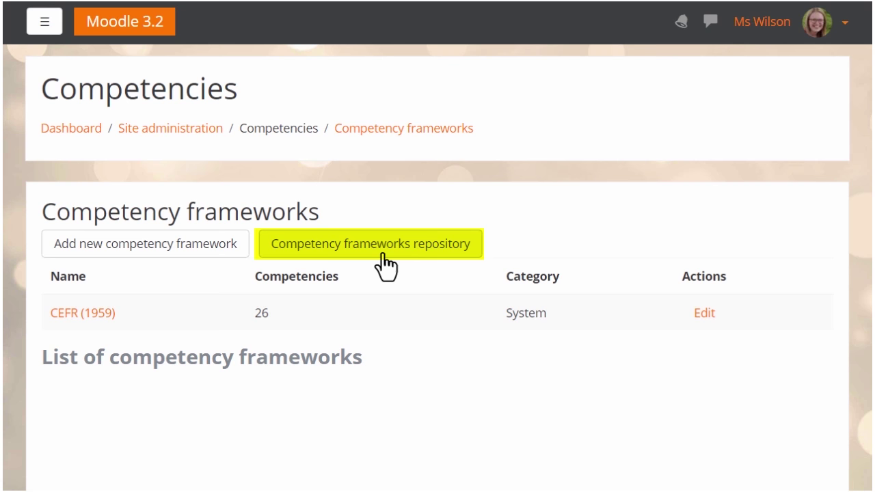
# Upload Induction.csv on the Import competency framework page and proceed to column mapping
pyautogui.click(210, 136)
pyautogui.scroll(-2, 209, 140)
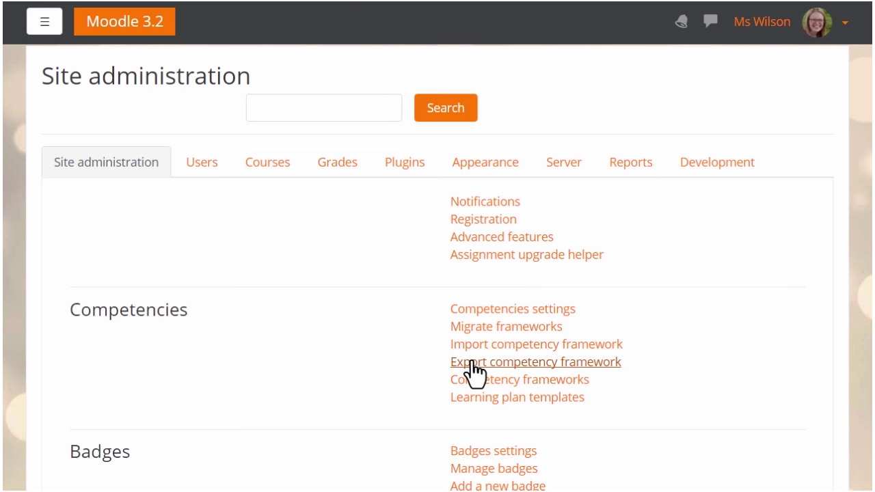
pyautogui.click(518, 348)
pyautogui.click(319, 253)
pyautogui.click(335, 276)
pyautogui.click(163, 24)
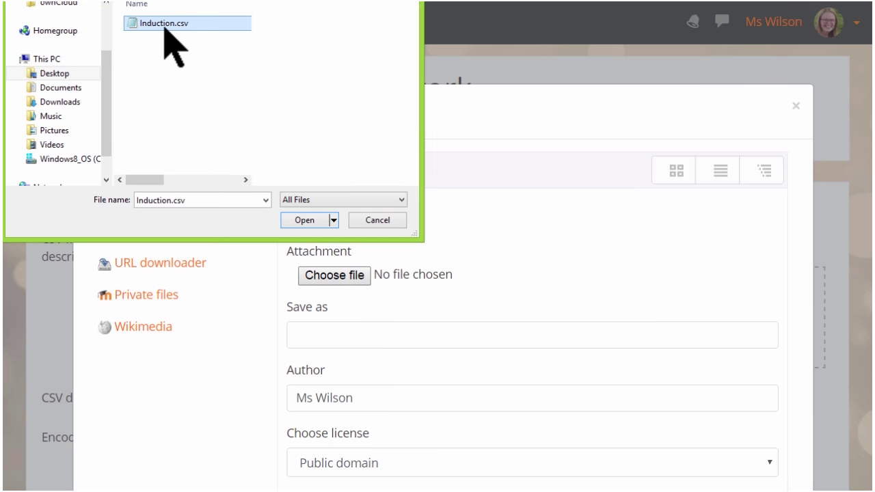
pyautogui.click(305, 220)
pyautogui.scroll(-1, 644, 385)
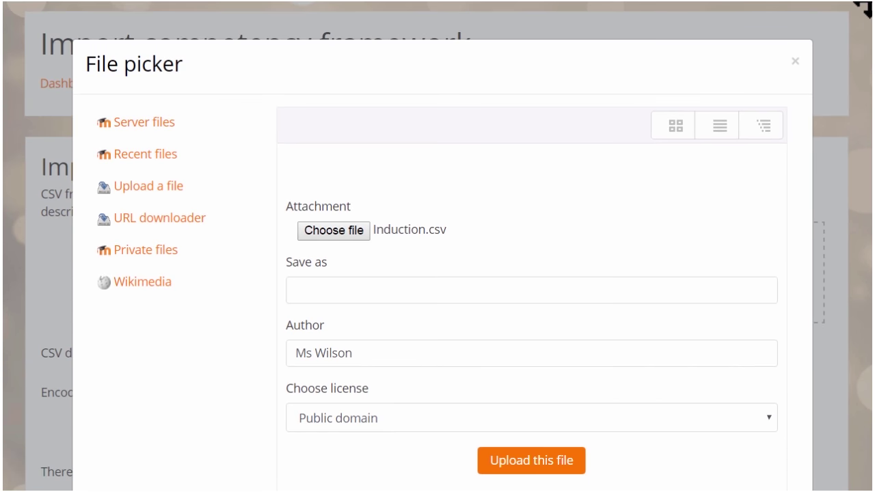
pyautogui.click(504, 439)
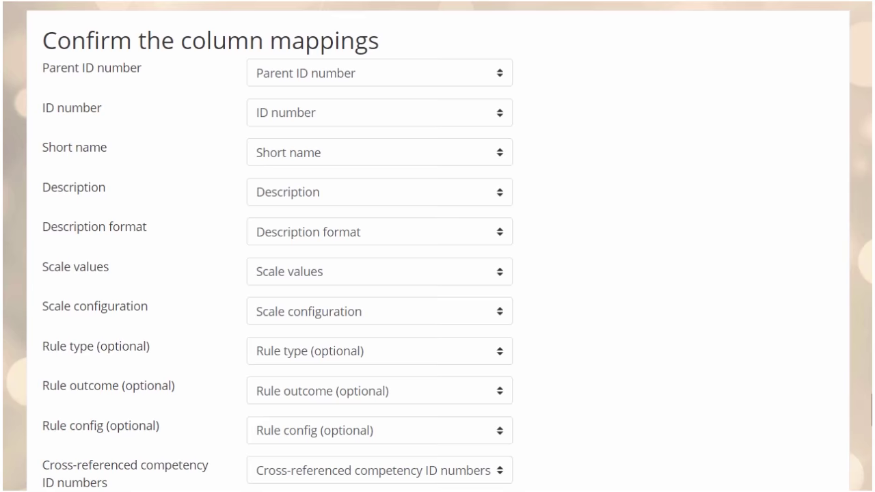
pyautogui.scroll(-3, 437, 246)
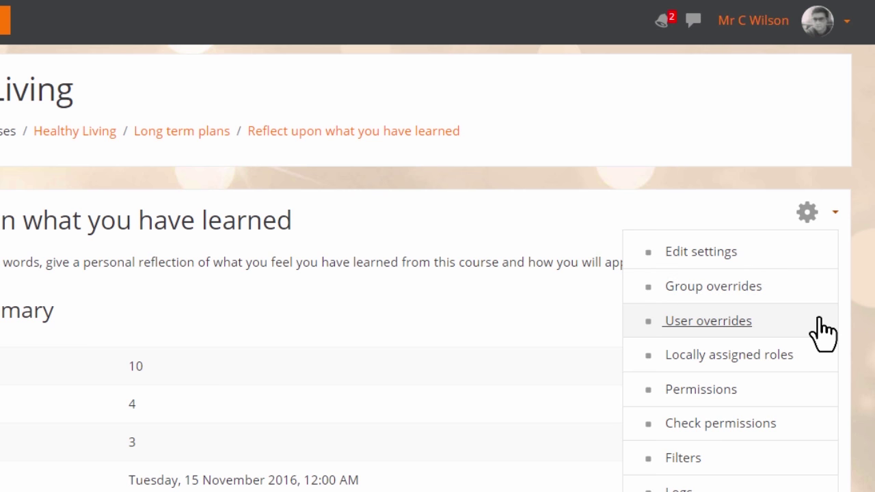
# Add a group override for the assignment with Class B16 as the override group
pyautogui.click(814, 287)
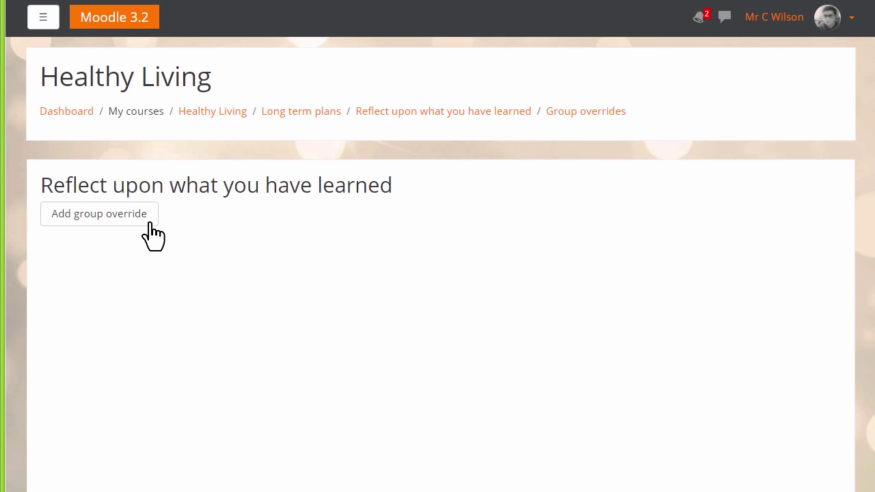
pyautogui.click(109, 216)
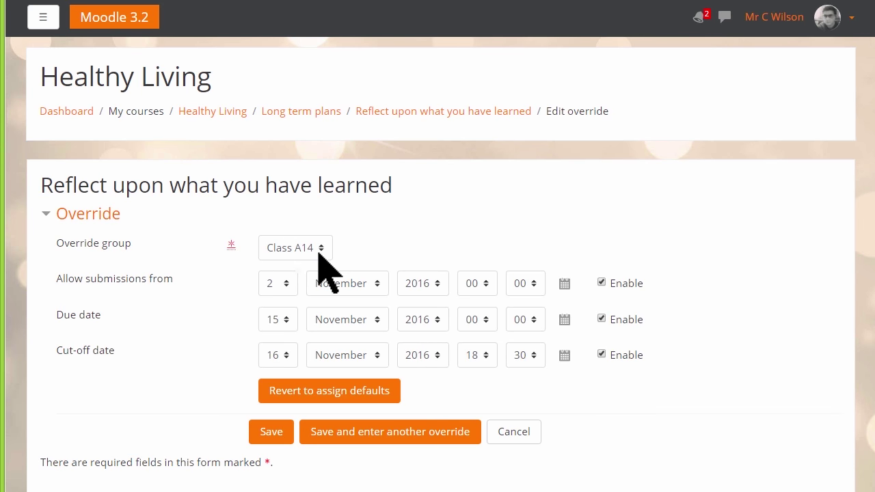
pyautogui.click(320, 252)
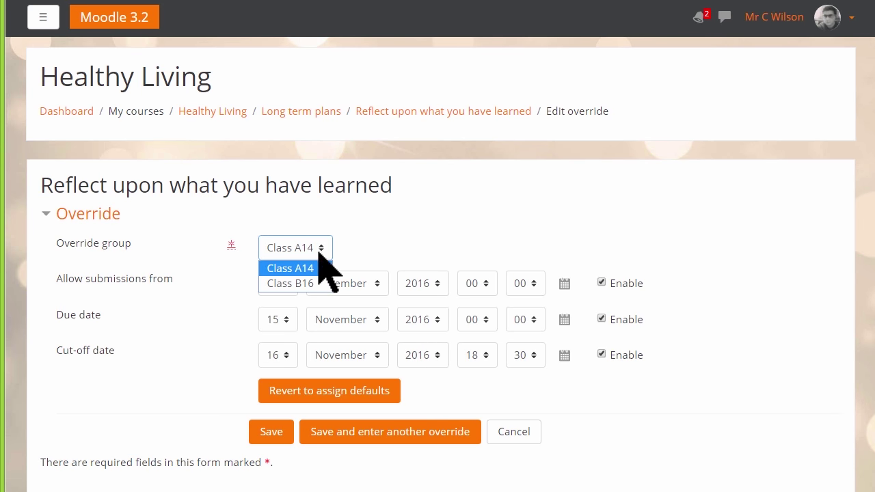
pyautogui.press('Escape')
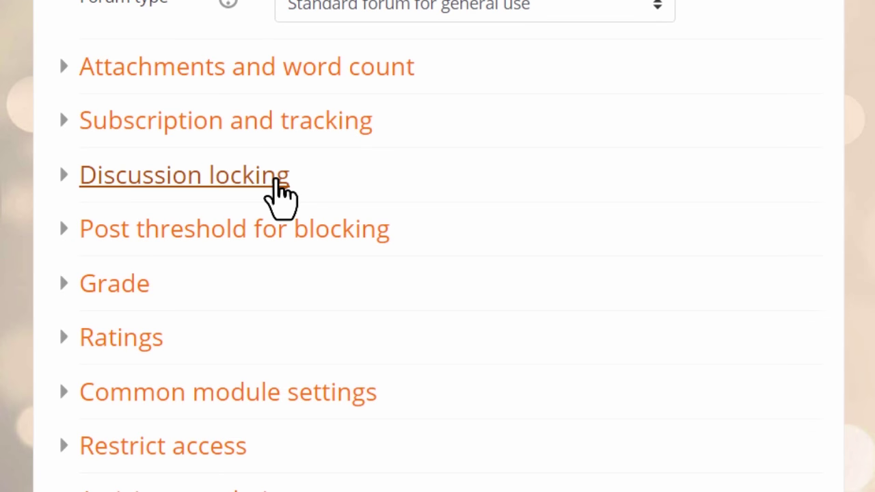
# Expand Discussion locking and list the 'Lock discussions after period of inactivity' options
pyautogui.click(277, 180)
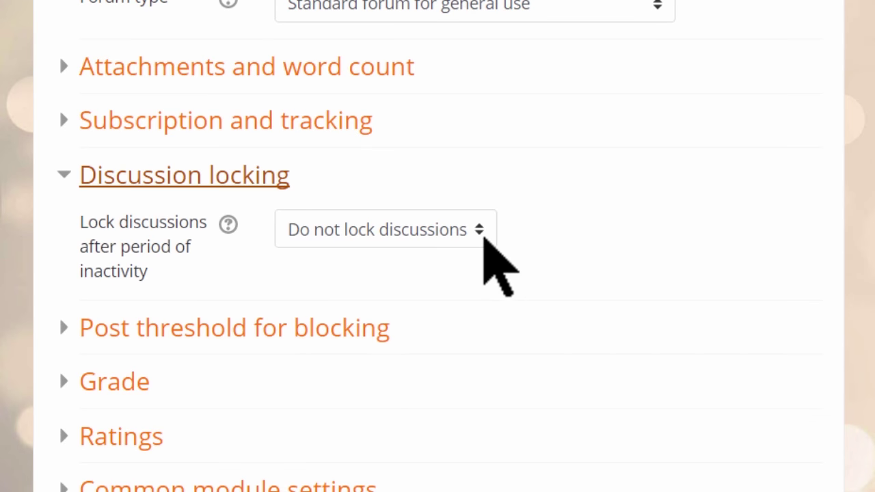
pyautogui.click(481, 233)
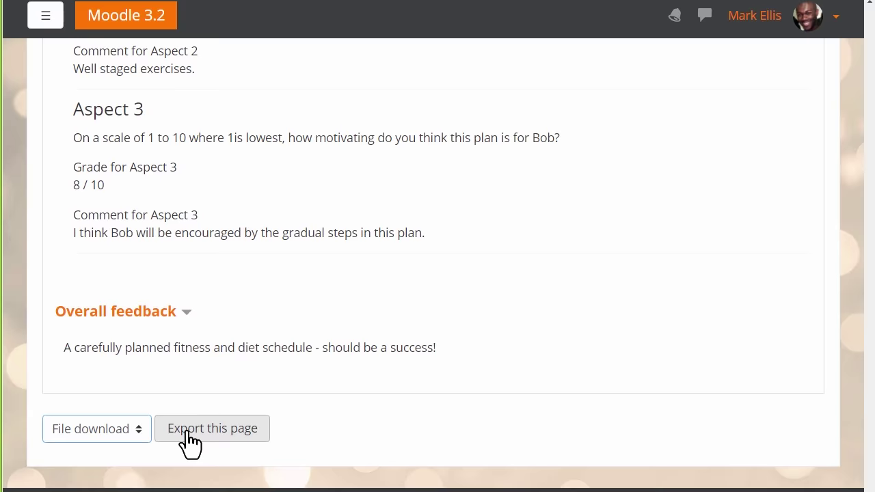
# Export the workshop assessment page as a file download to reach the Configure exported data settings
pyautogui.click(214, 431)
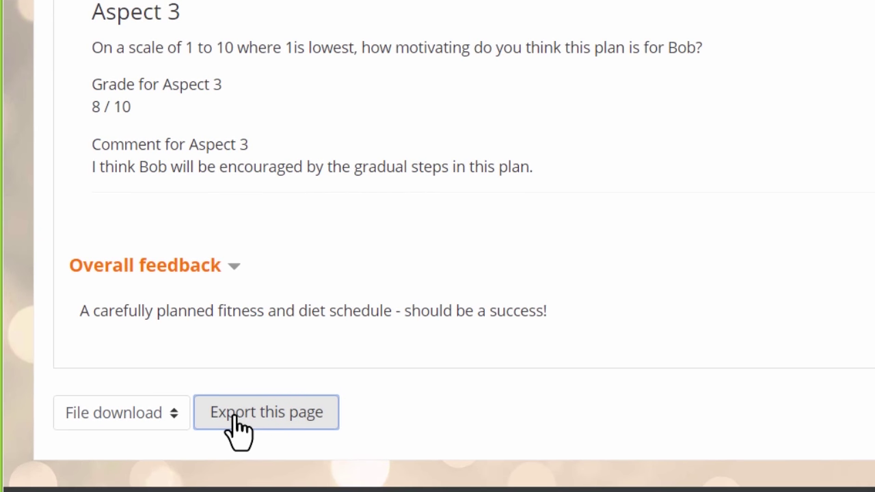